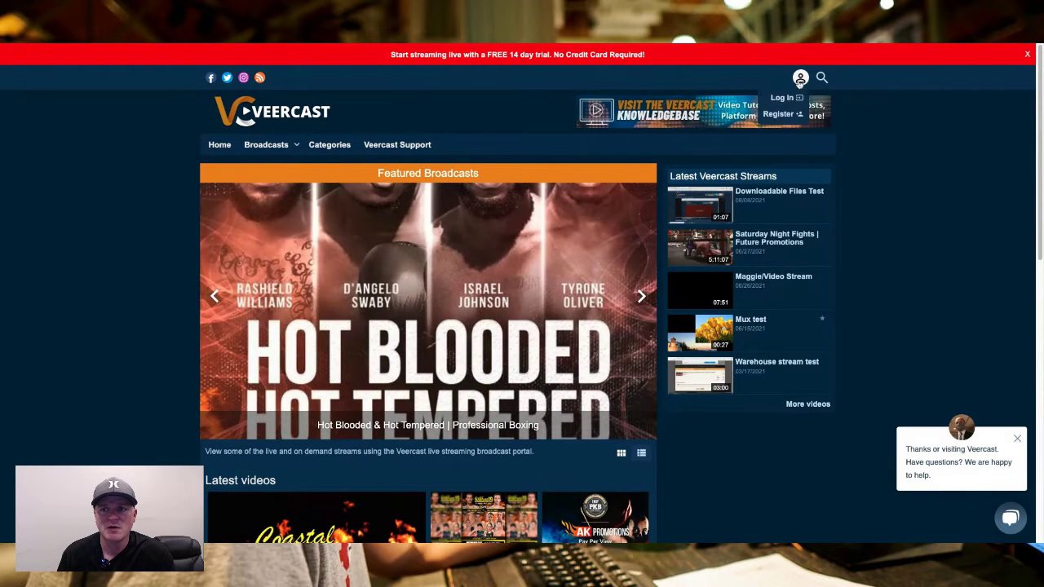
# From the Register page, start a Continue with Google sign-up and pick Broadcaster as account type
pyautogui.moveTo(802, 81)
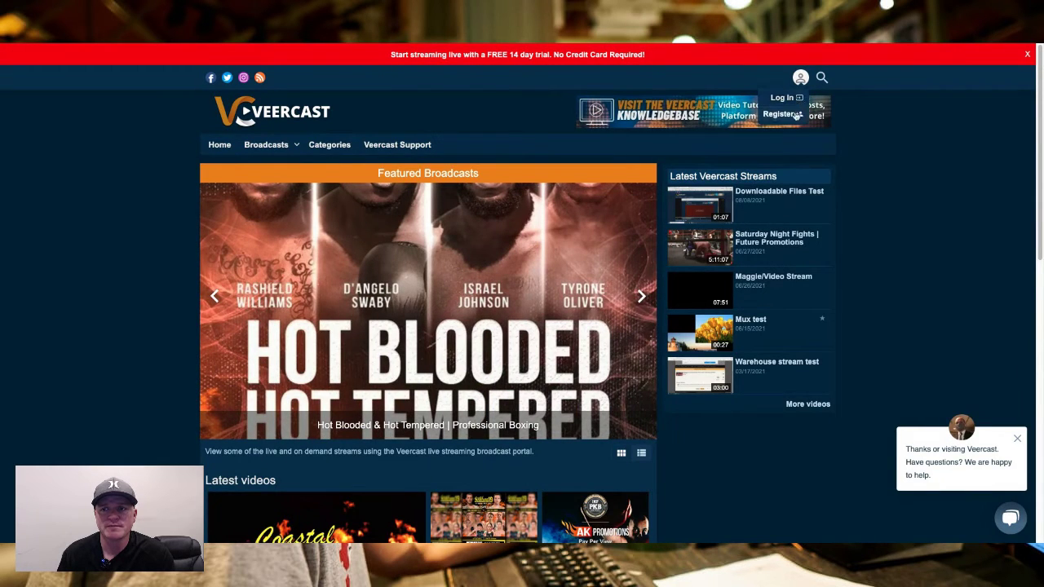
pyautogui.click(785, 110)
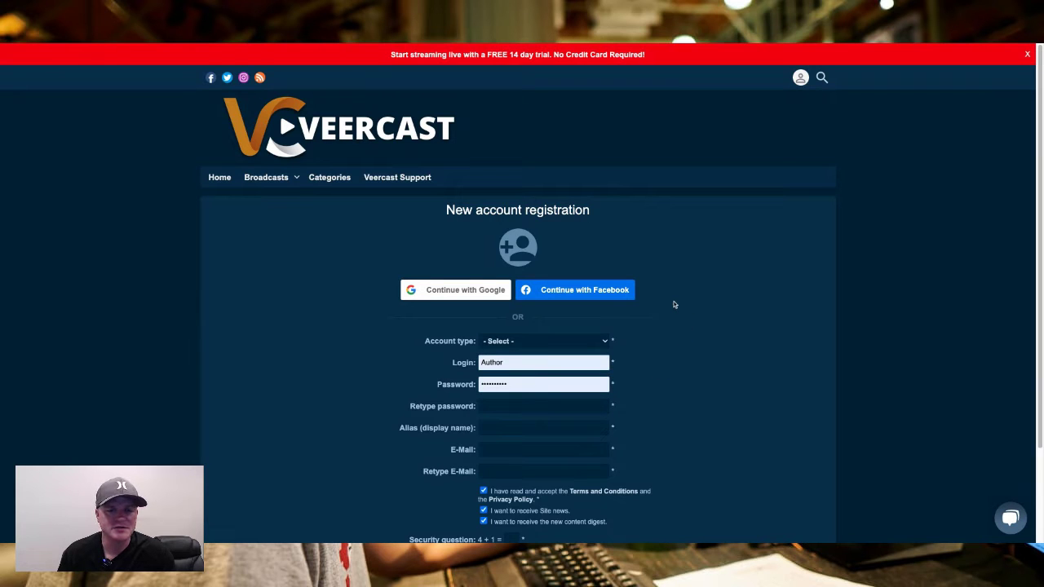
pyautogui.click(468, 290)
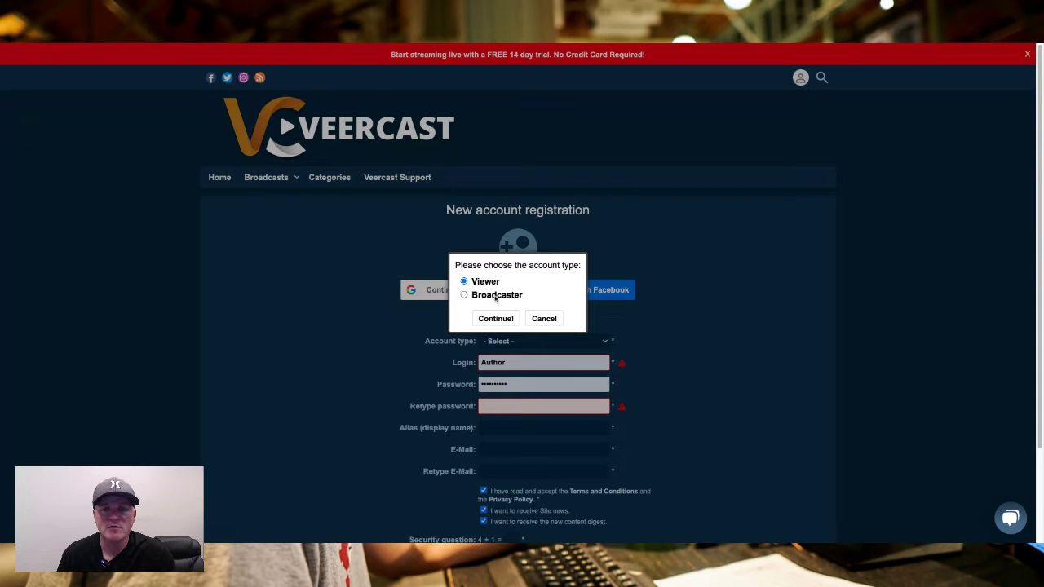
pyautogui.click(495, 297)
# Confirm Broadcaster and register with the chosen Google account, creating a 14-day free trial
pyautogui.click(498, 319)
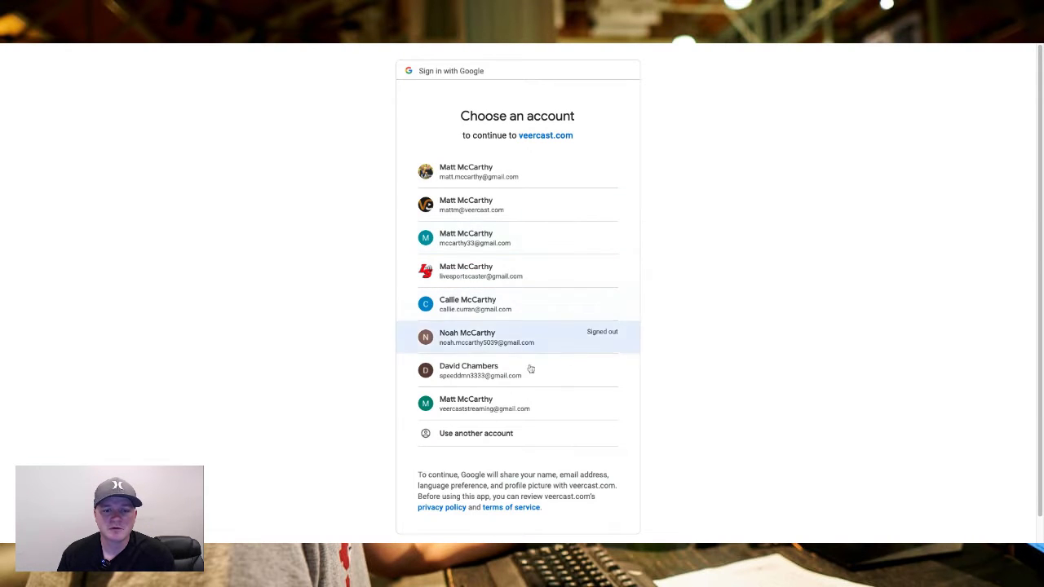
pyautogui.click(518, 407)
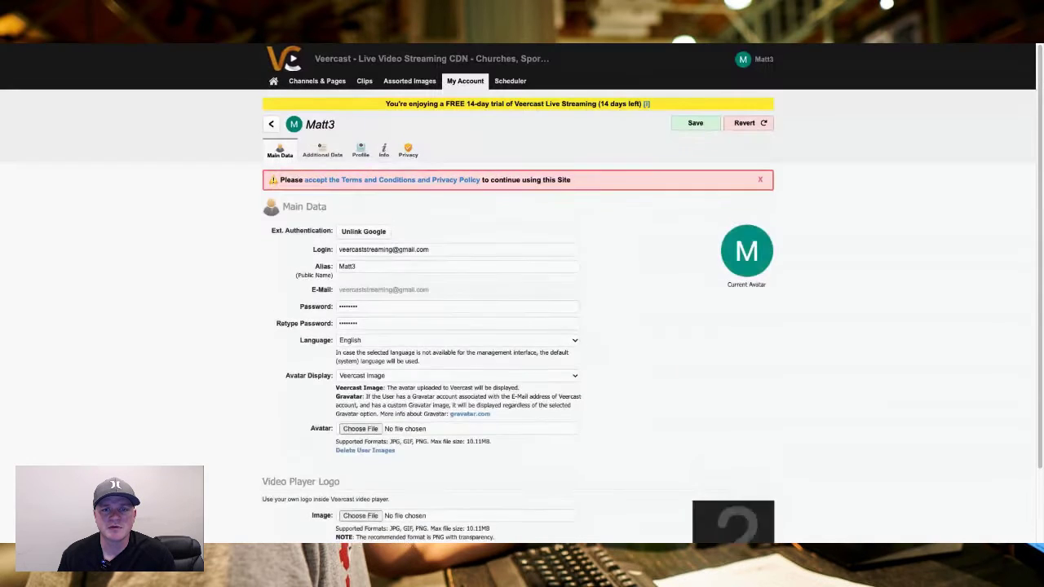
# Review My Account main data: Google-linked profile, English language and Veercast Image avatar
pyautogui.click(457, 268)
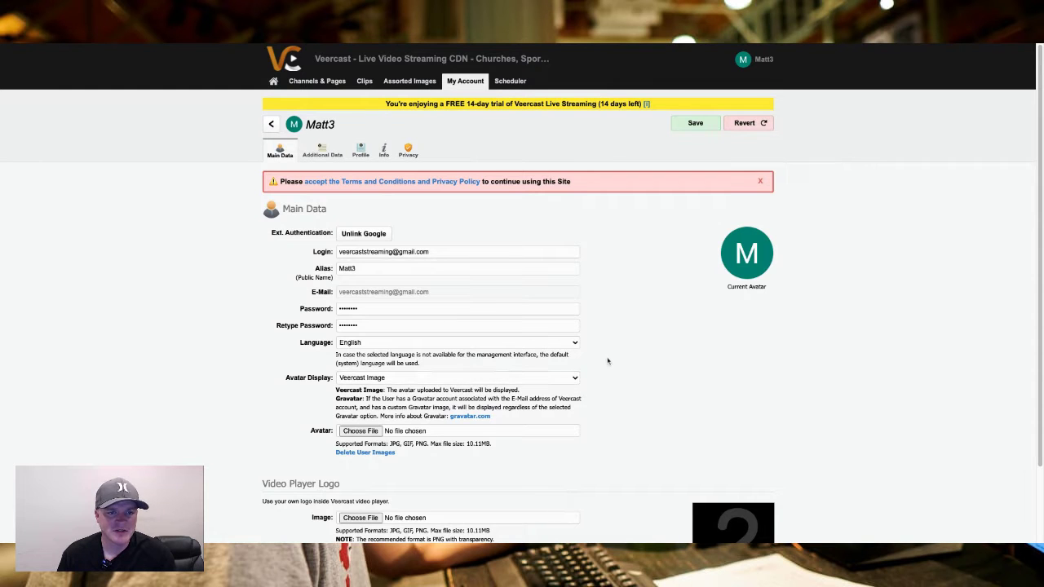
pyautogui.scroll(-2, 593, 366)
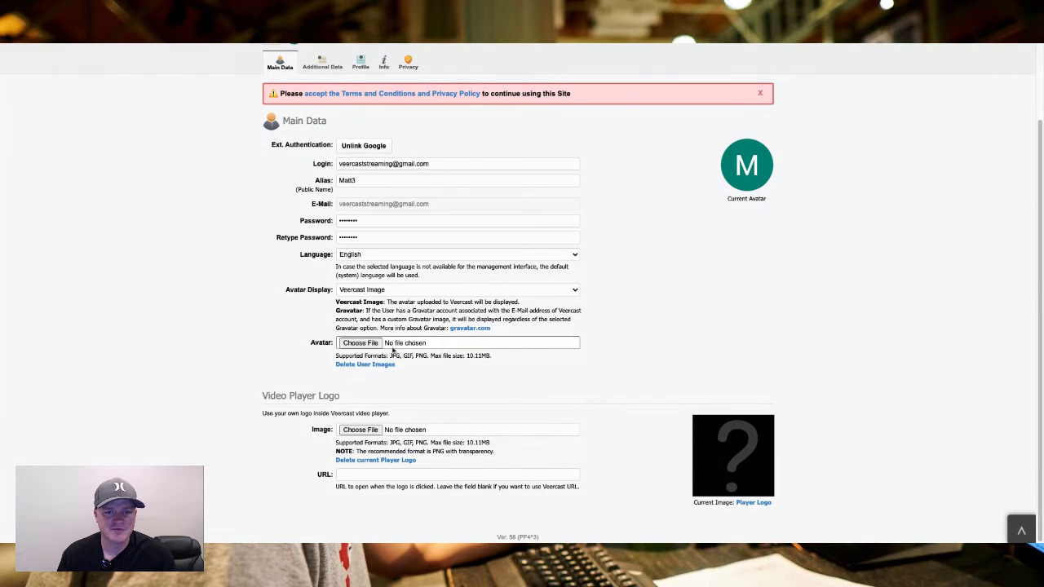
pyautogui.scroll(2, 517, 430)
pyautogui.scroll(-2, 525, 429)
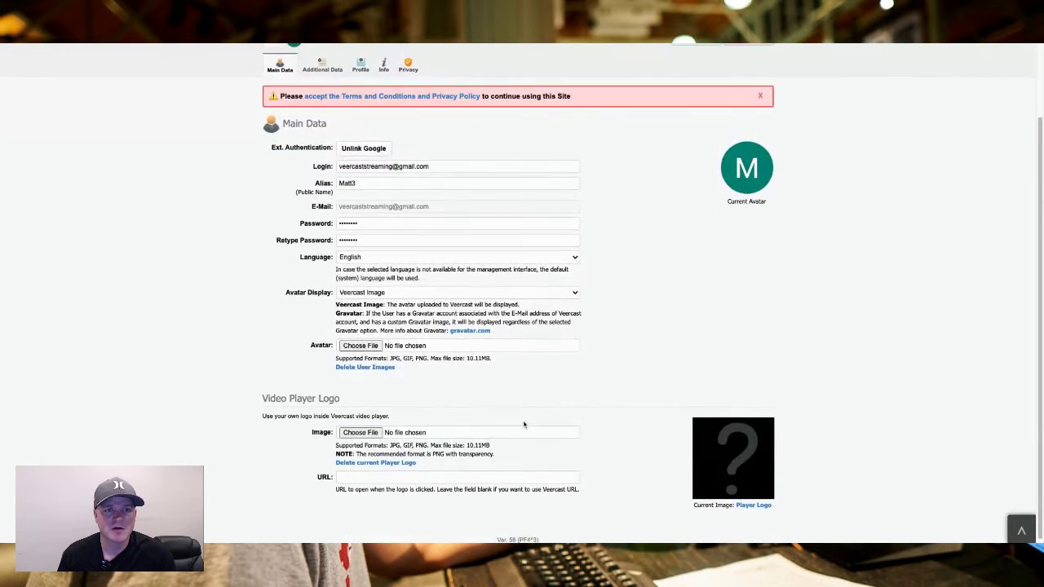
pyautogui.scroll(2, 526, 427)
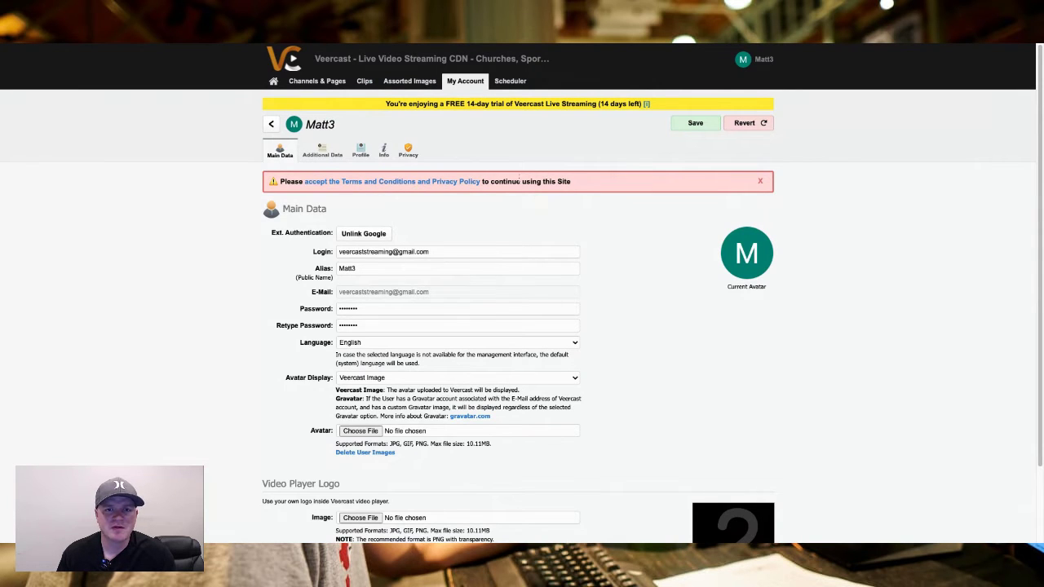
# Open the Terms and Conditions page and submit acceptance of the Terms and Privacy Policy
pyautogui.click(388, 187)
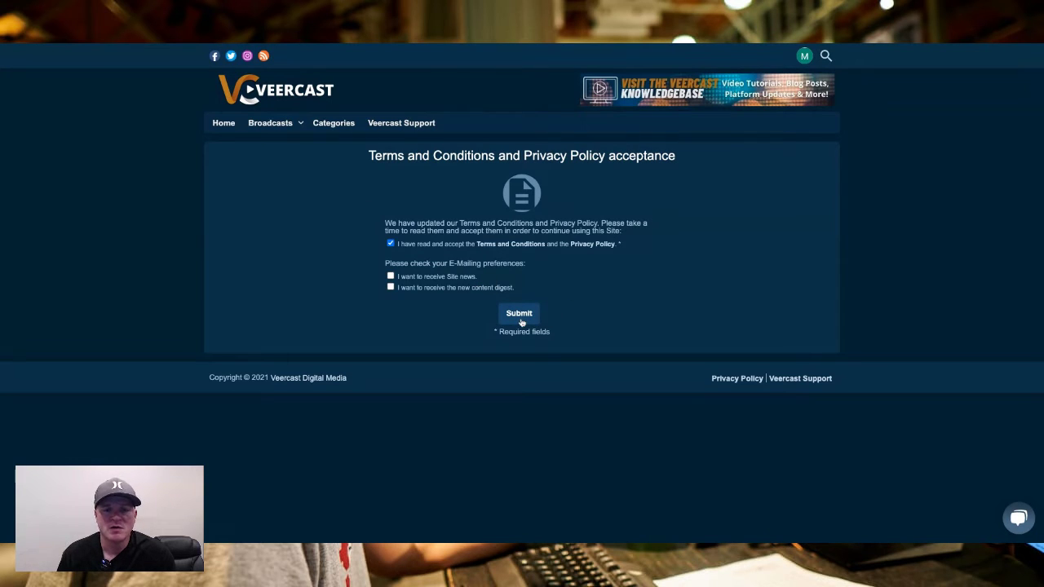
pyautogui.click(522, 323)
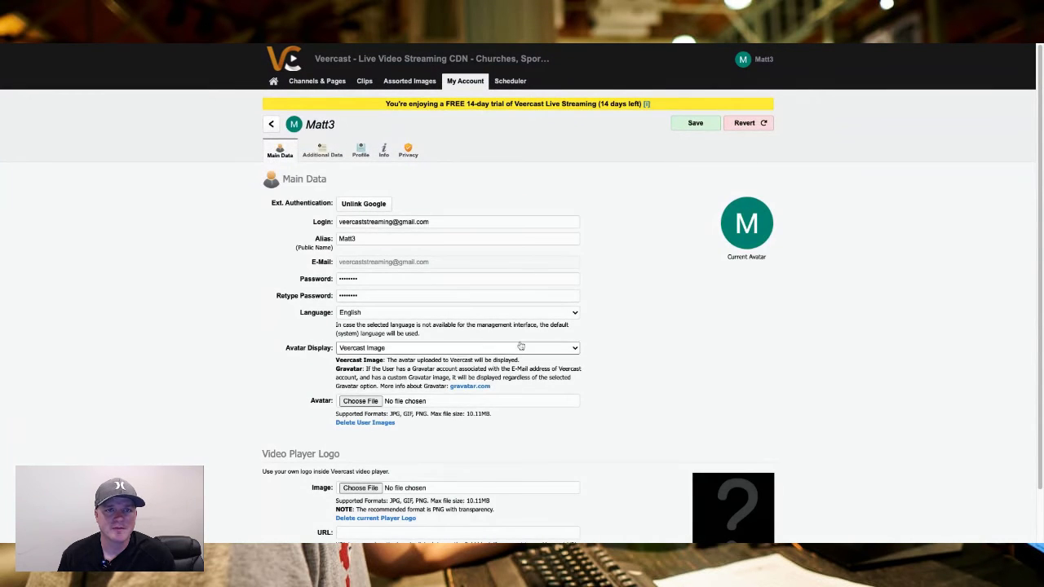
# In the empty Clips list, choose Stream Live from the '+ New...' dropdown
pyautogui.click(364, 82)
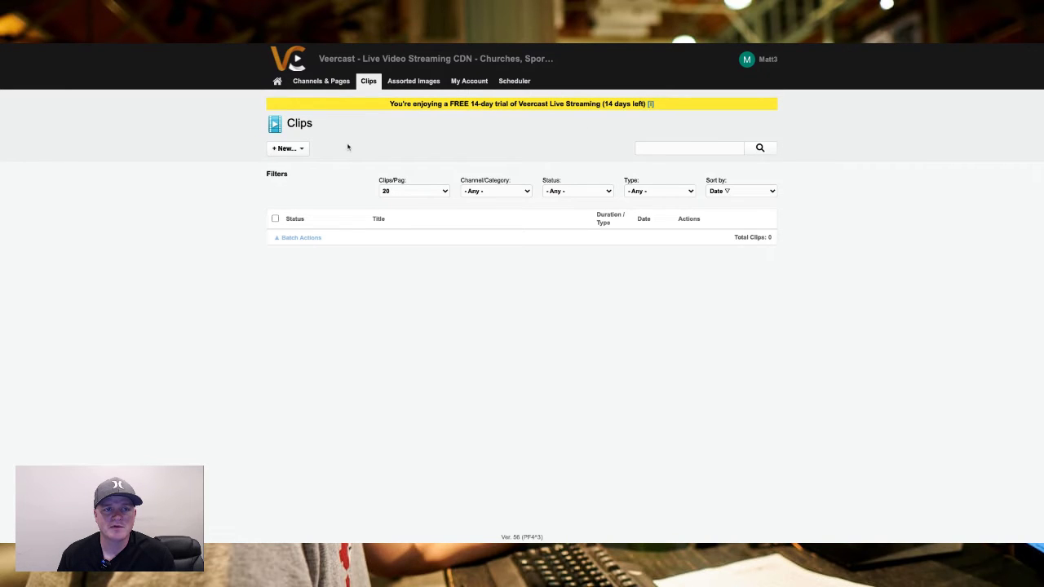
pyautogui.click(284, 149)
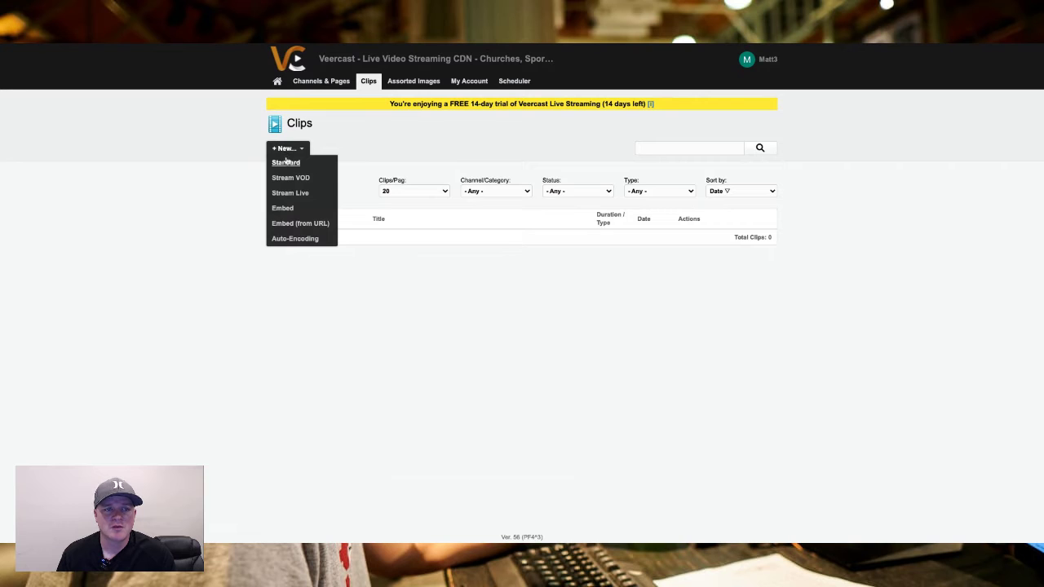
pyautogui.click(291, 194)
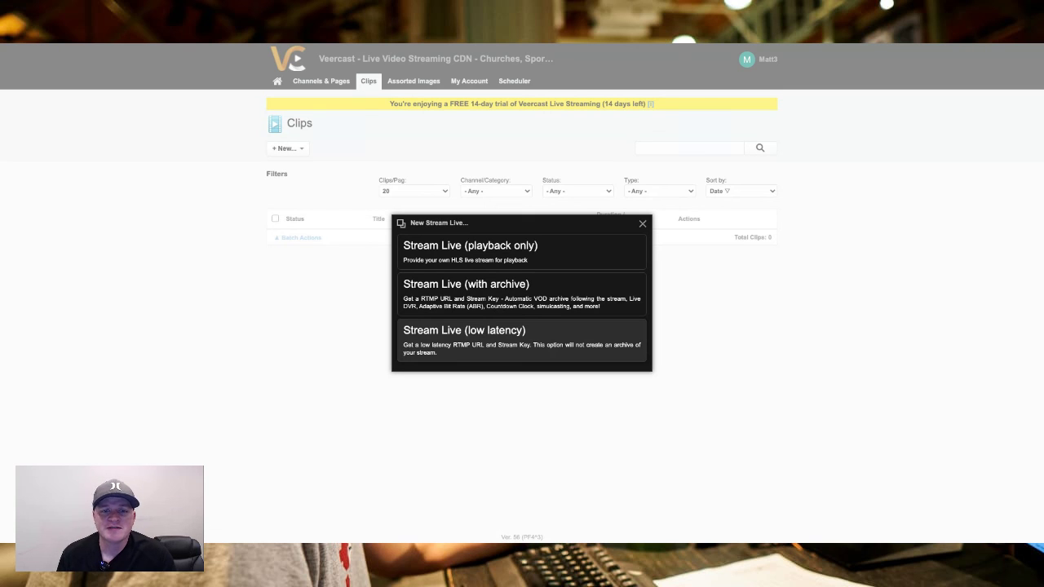
# Choose 'Stream Live (with archive)' and leave the new clip's Title field blank
pyautogui.click(471, 301)
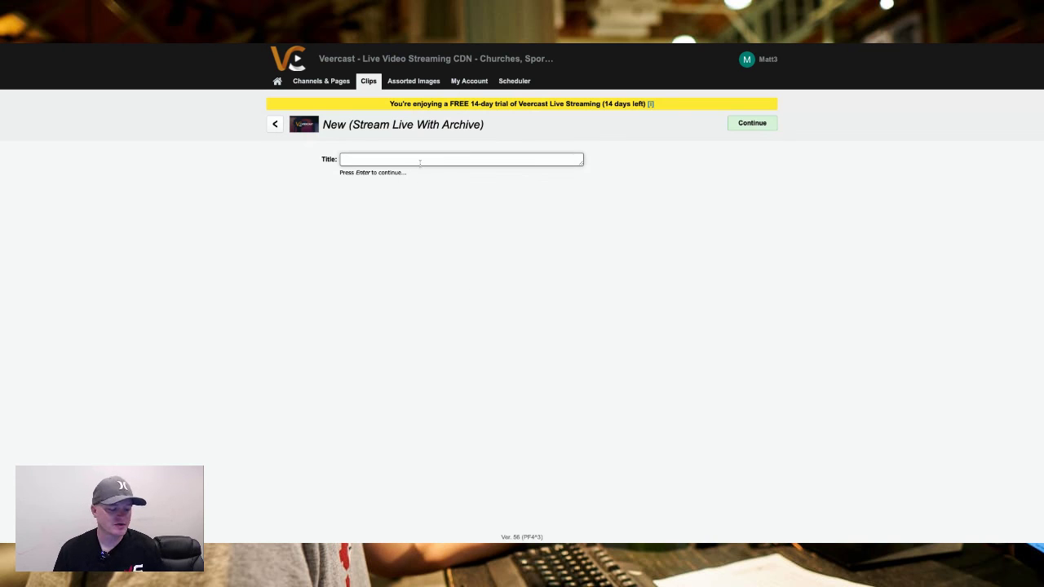
pyautogui.write('Tr')
pyautogui.press('BackSpace')
pyautogui.press('BackSpace')
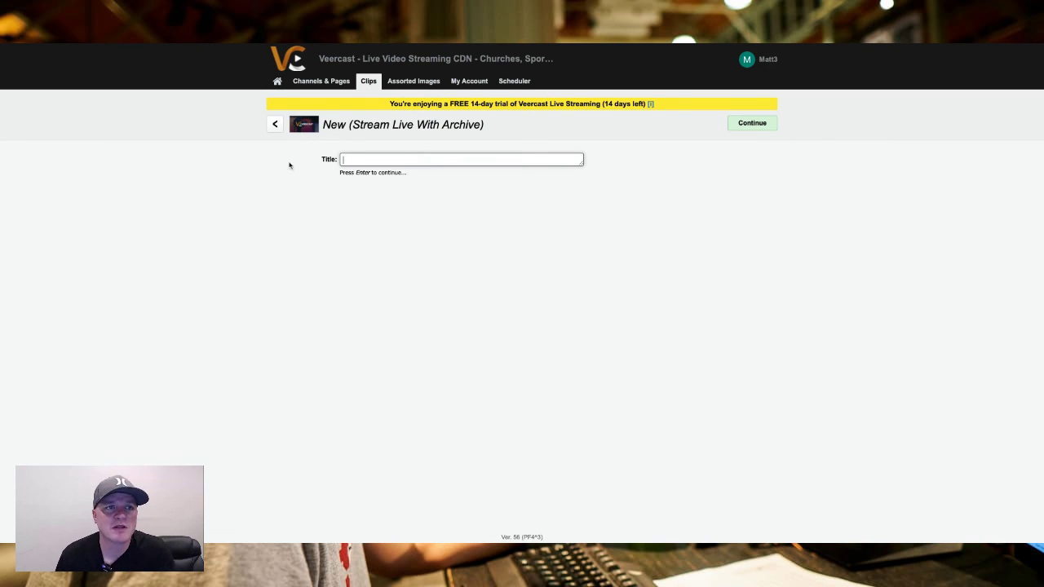